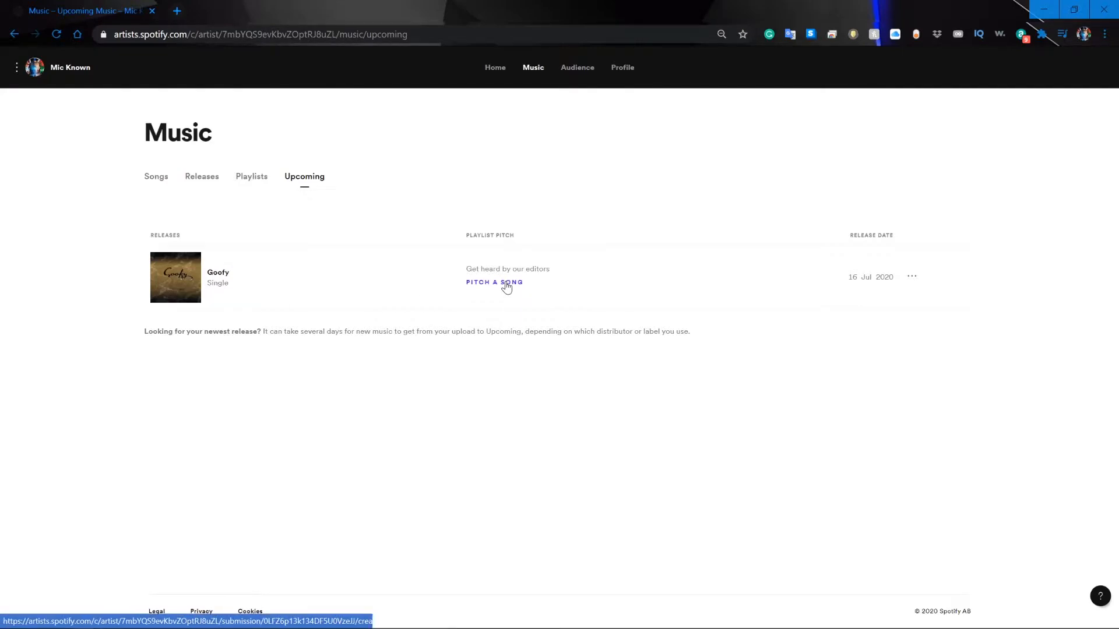
# Start a playlist pitch for the upcoming single "Goofy" and set its main genre to Hip-Hop.
pyautogui.click(506, 285)
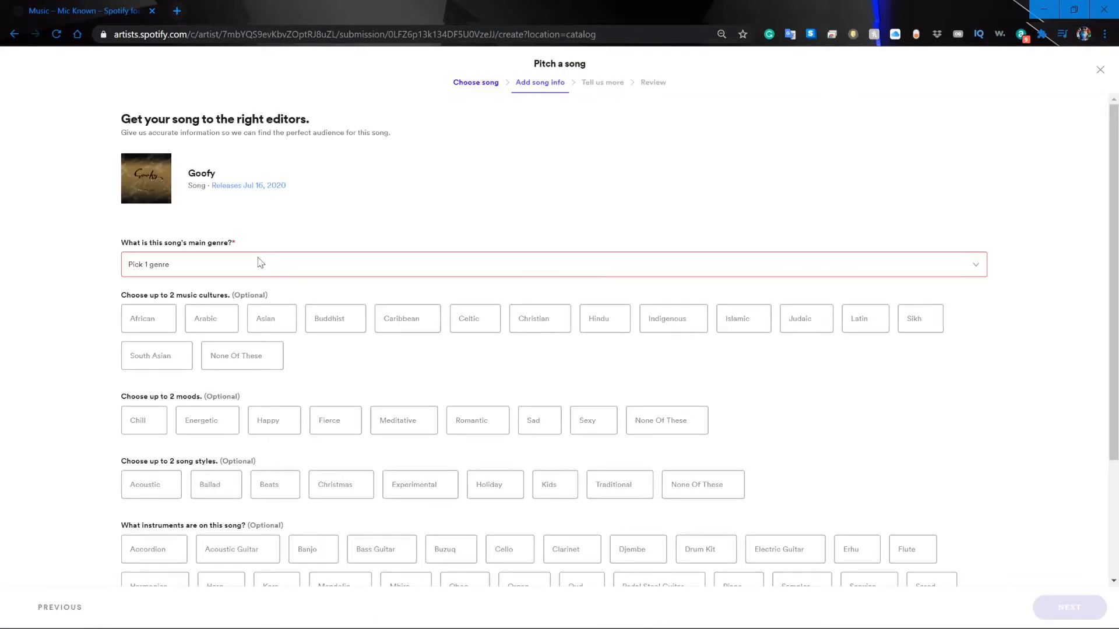
pyautogui.click(205, 265)
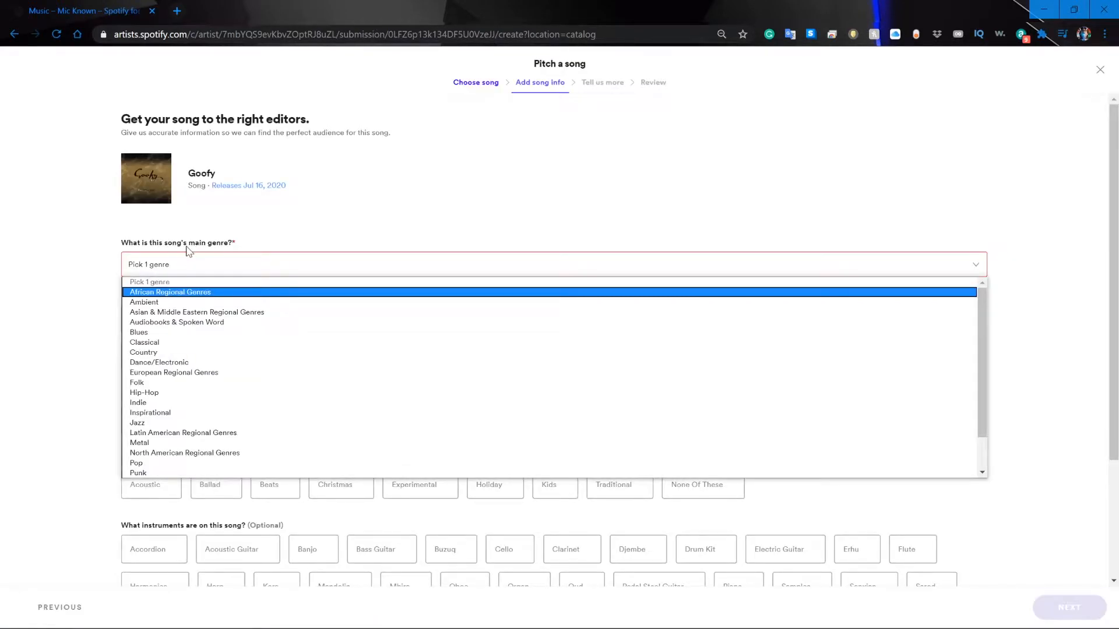
pyautogui.click(194, 390)
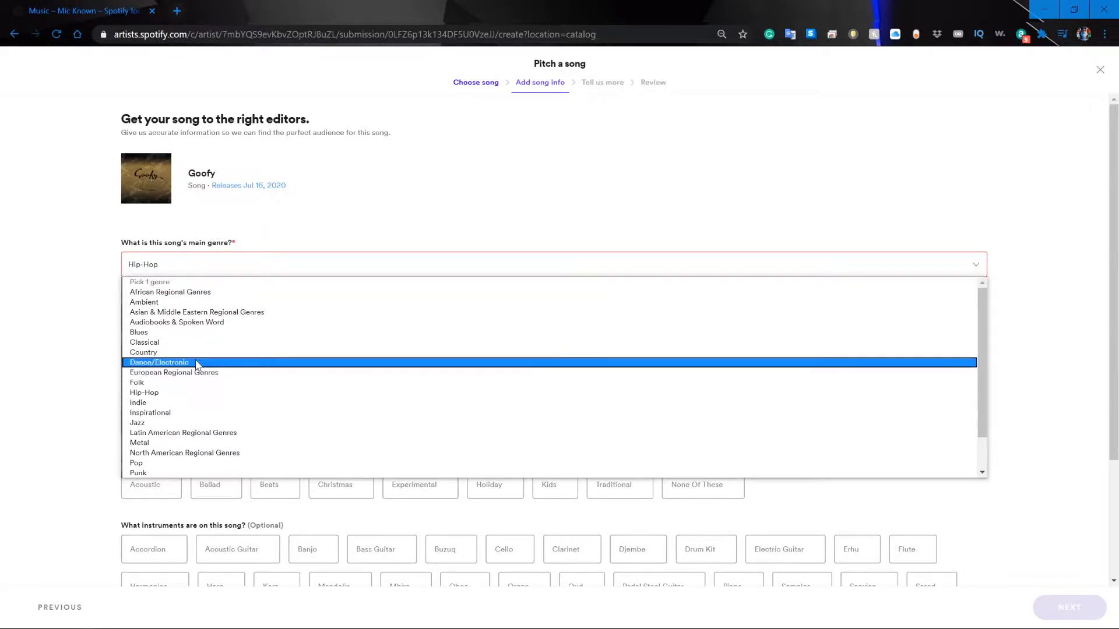
pyautogui.click(180, 392)
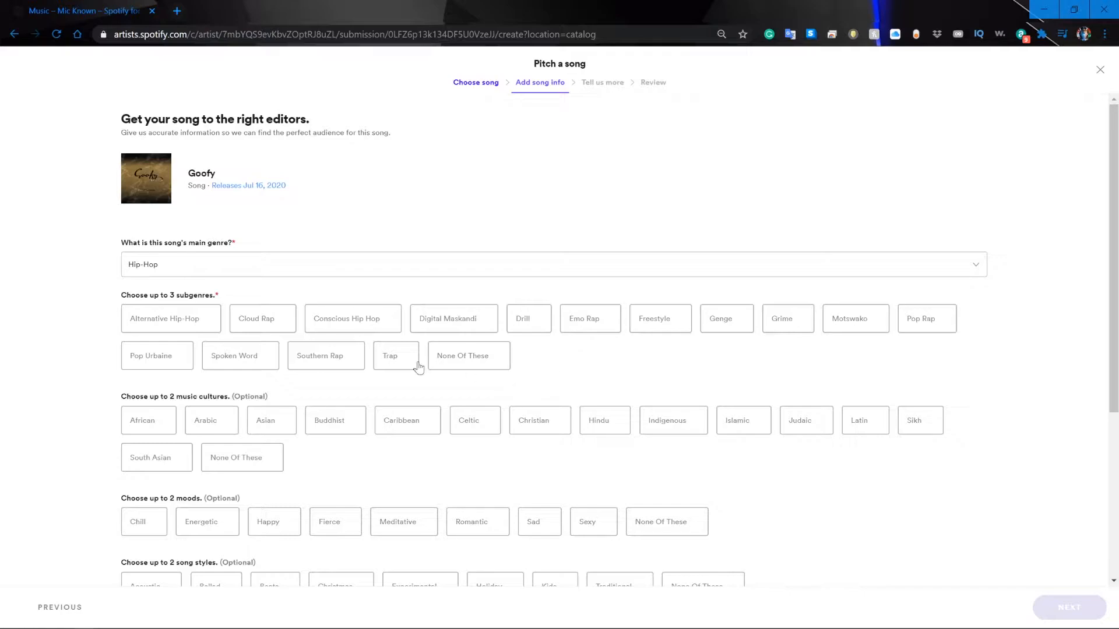
# Choose Pop Rap as the subgenre and None Of These for the music cultures.
pyautogui.click(927, 318)
pyautogui.scroll(-1, 1024, 370)
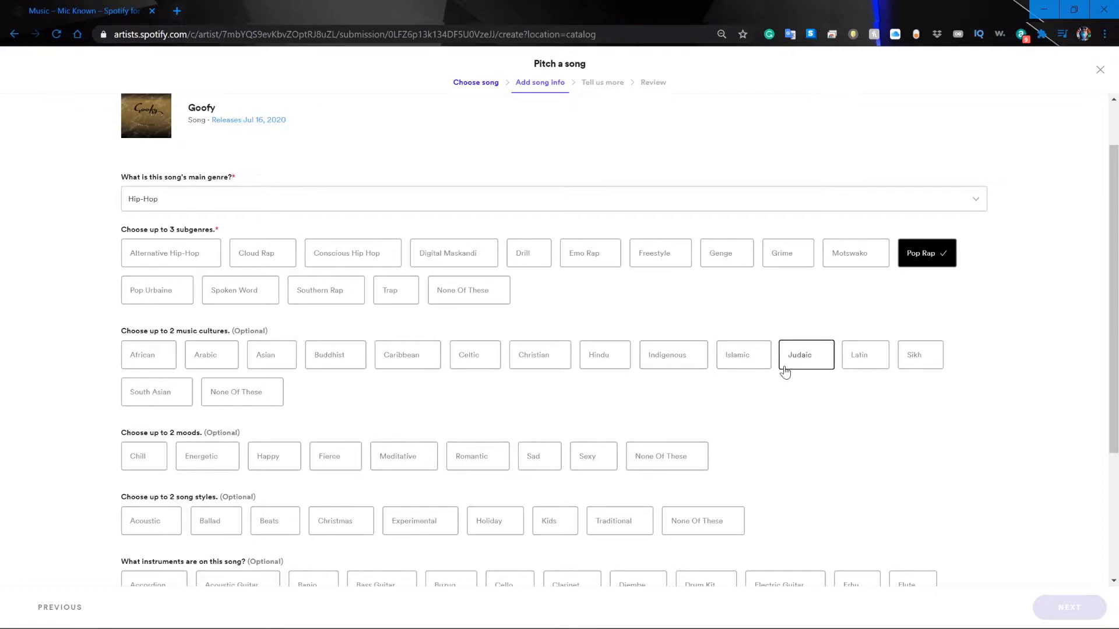
pyautogui.click(227, 392)
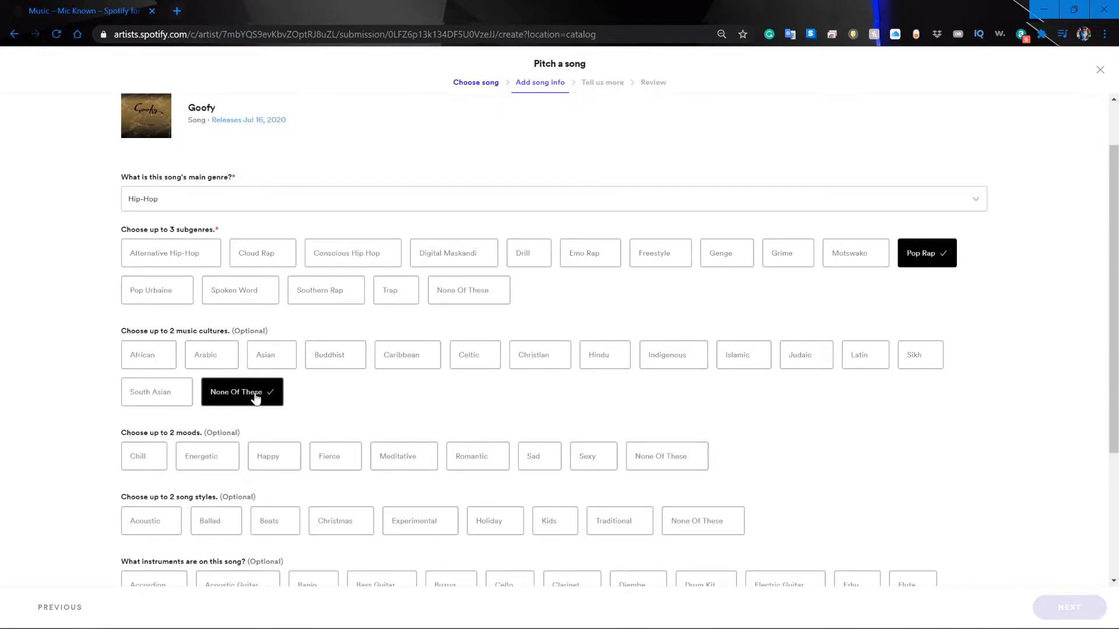
# Choose Happy and Sexy as the song's two moods.
pyautogui.scroll(-2, 367, 437)
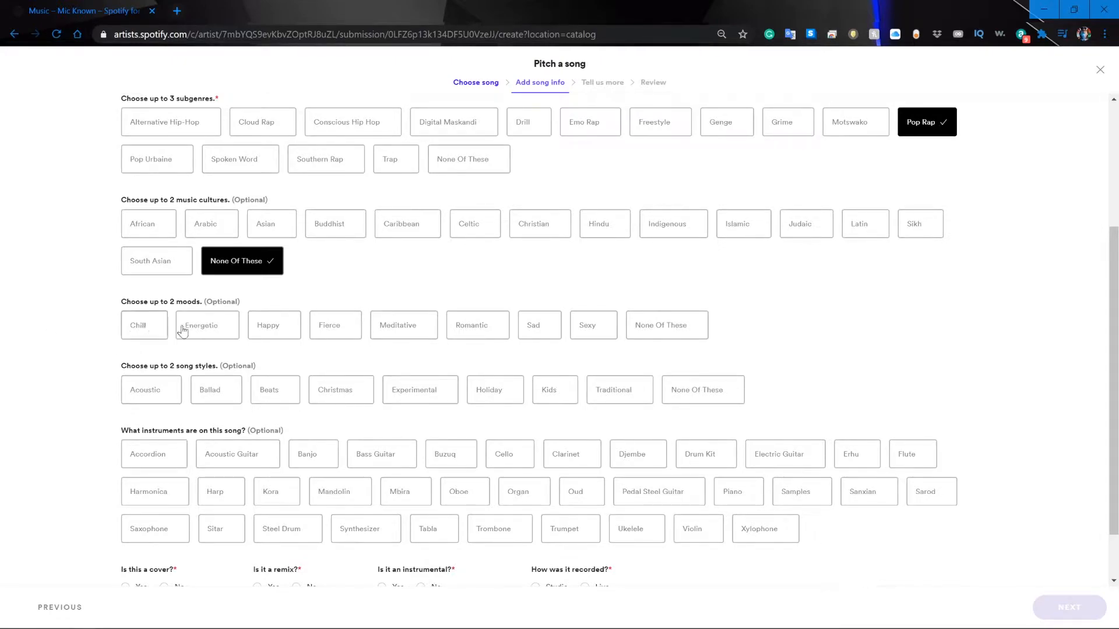
pyautogui.click(263, 324)
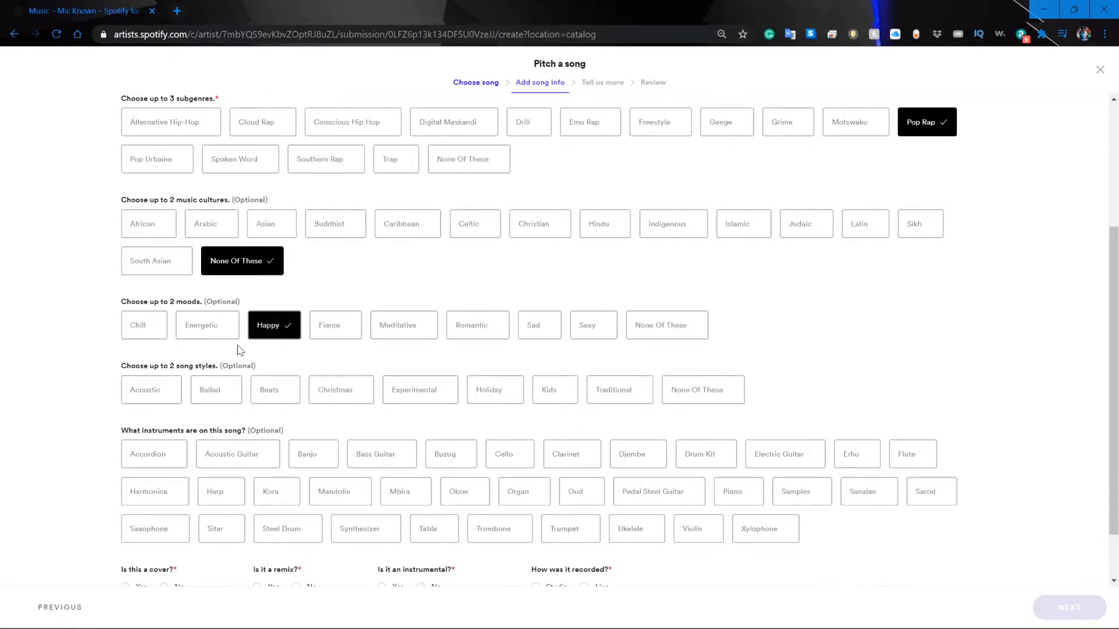
pyautogui.click(140, 331)
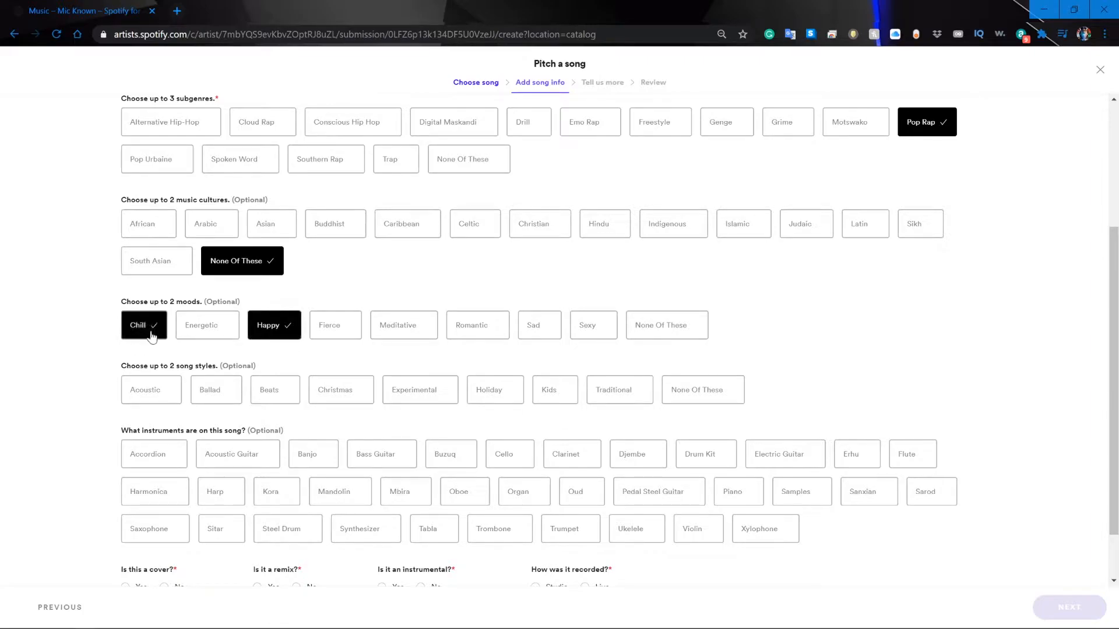
pyautogui.click(483, 334)
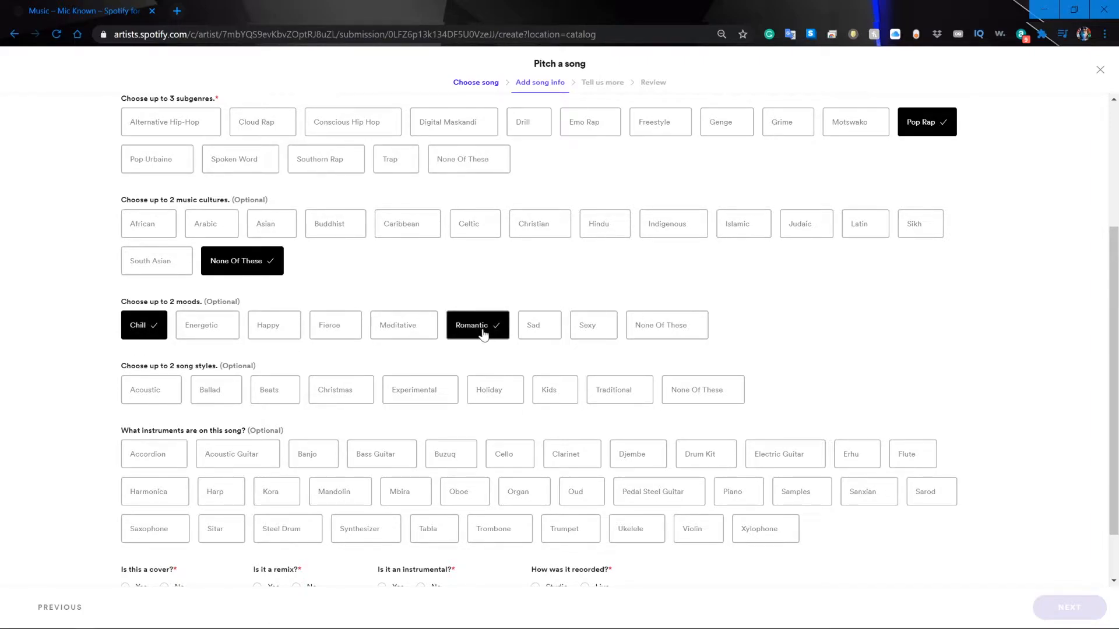
pyautogui.click(593, 330)
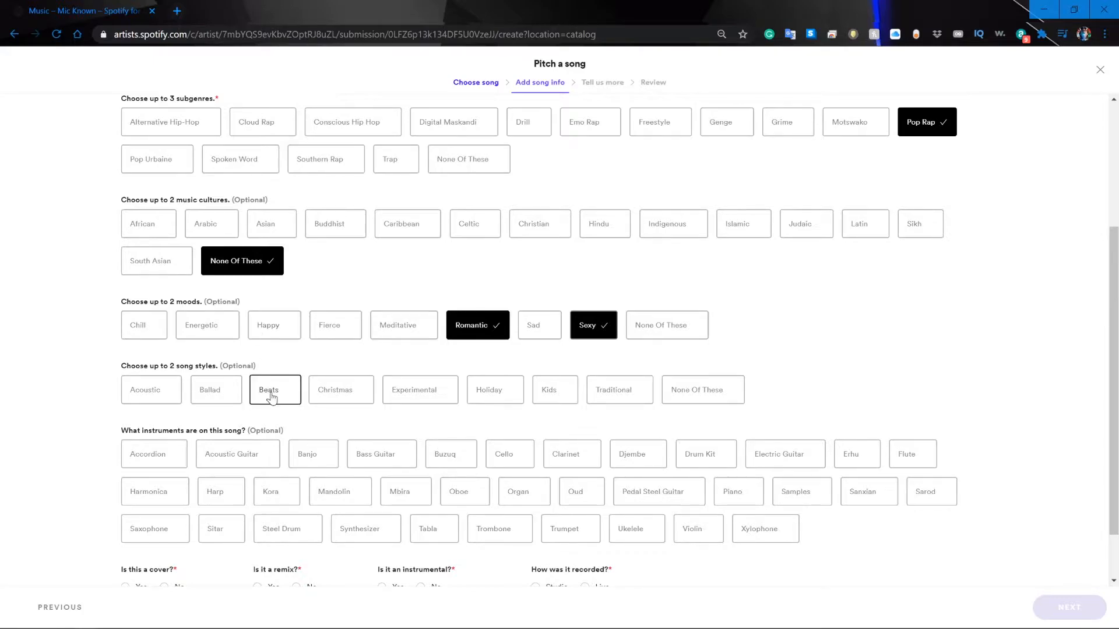
pyautogui.click(278, 335)
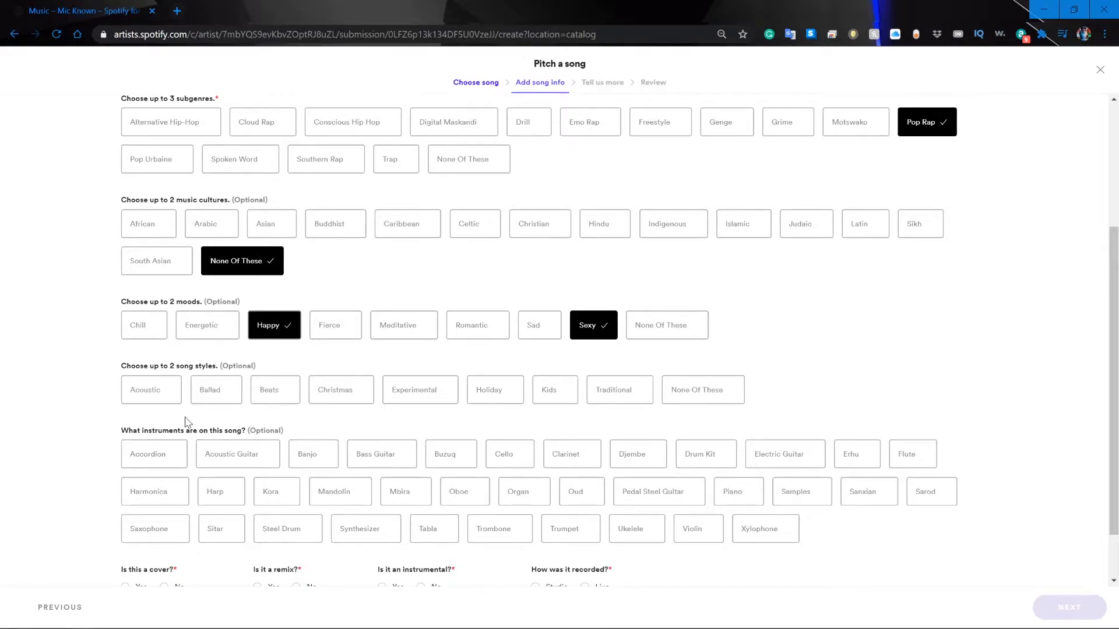
# Choose Acoustic and Traditional as the two song styles.
pyautogui.scroll(-1, 149, 393)
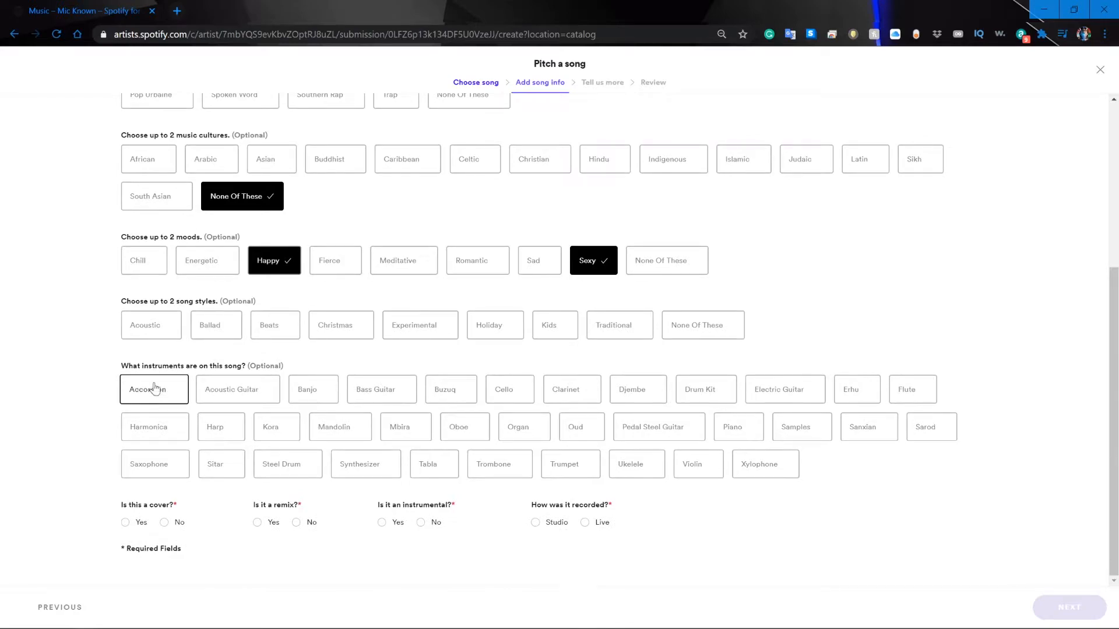
pyautogui.click(150, 329)
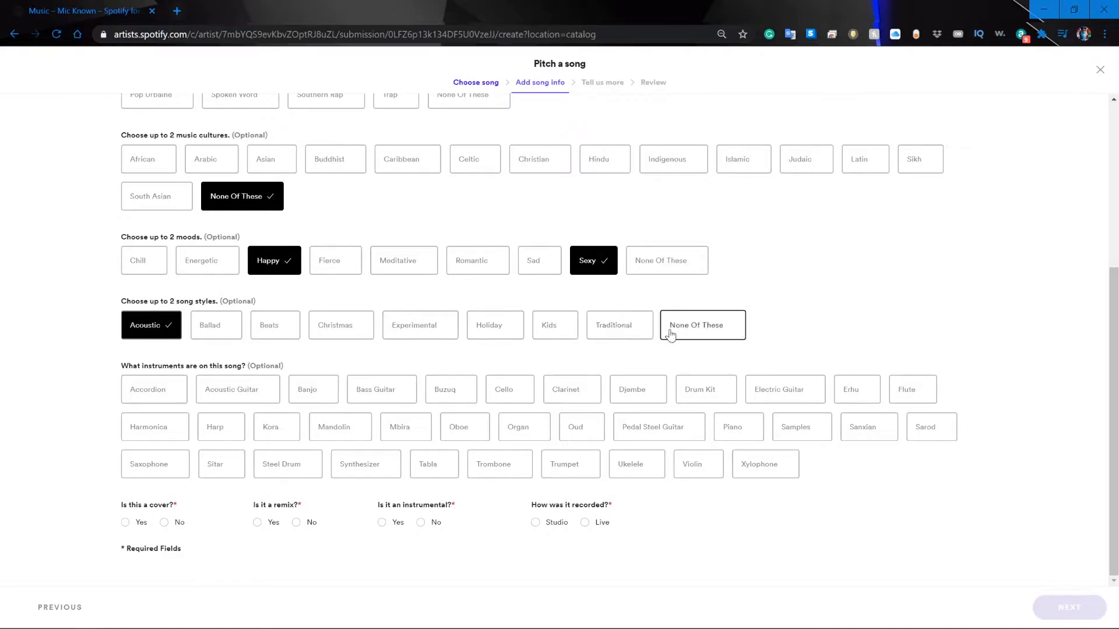
pyautogui.click(617, 334)
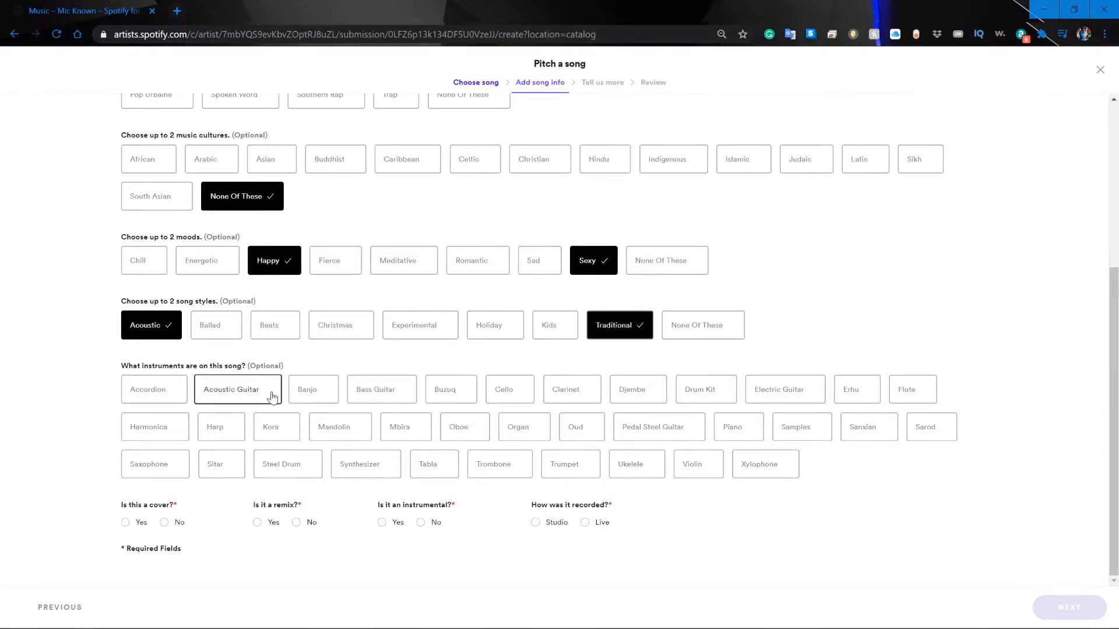
# Add Flute and Saxophone to the instruments on the song.
pyautogui.scroll(5, 271, 394)
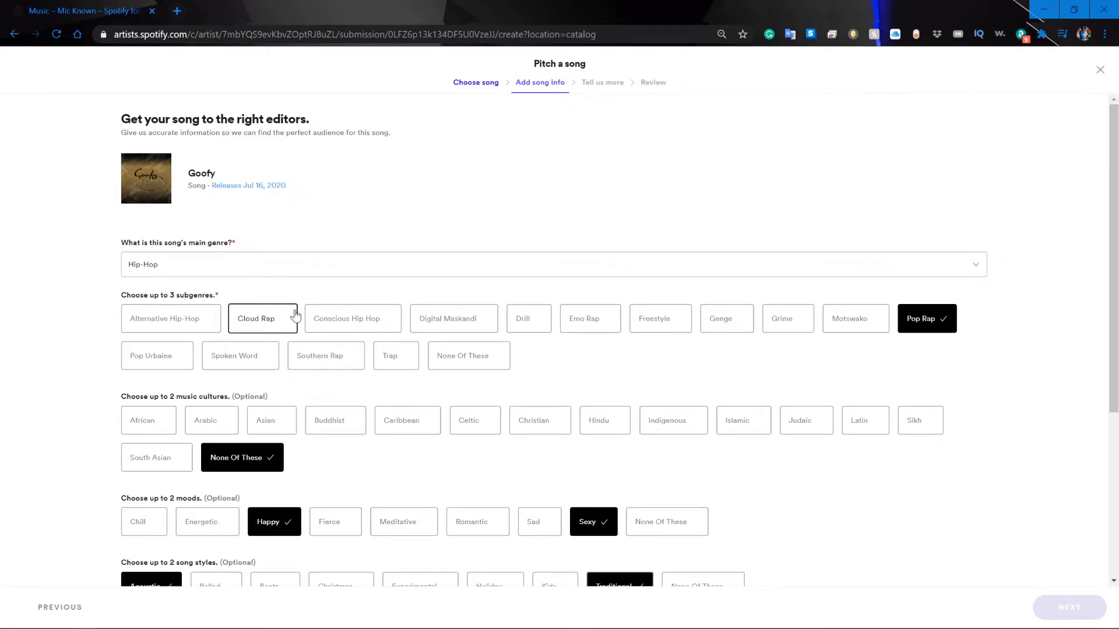
pyautogui.scroll(-1, 295, 314)
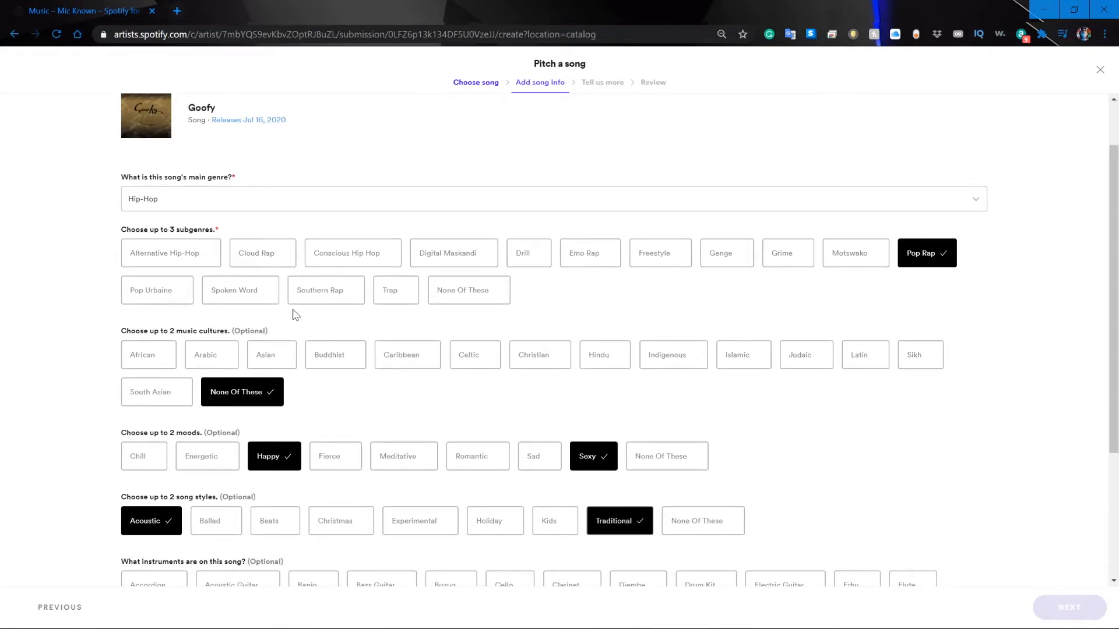
pyautogui.scroll(-2, 295, 315)
pyautogui.scroll(-1, 293, 315)
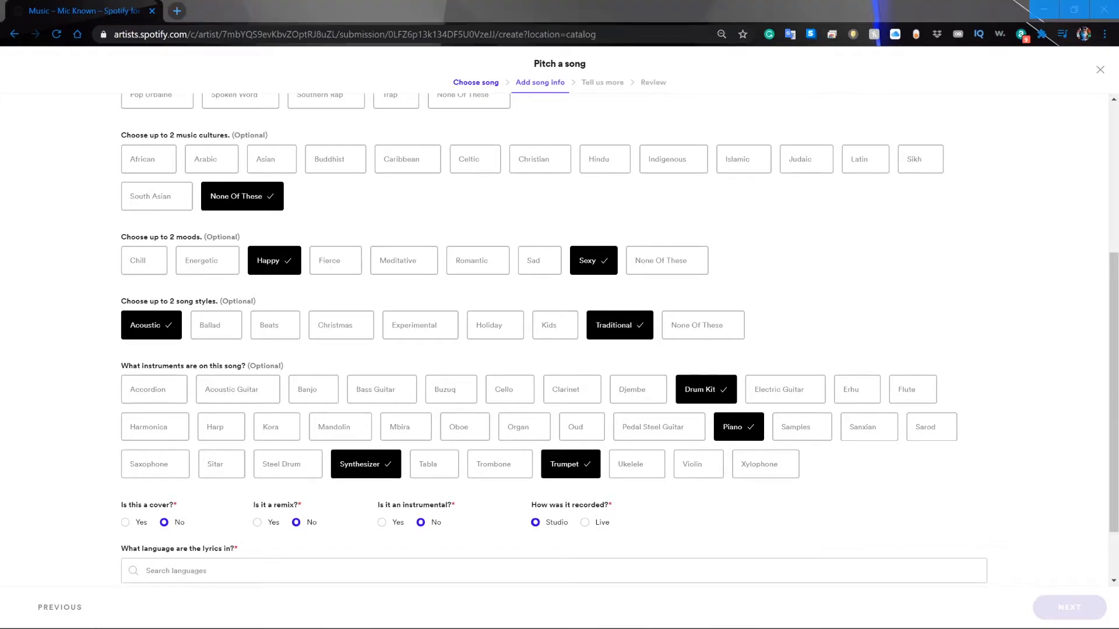
pyautogui.click(910, 385)
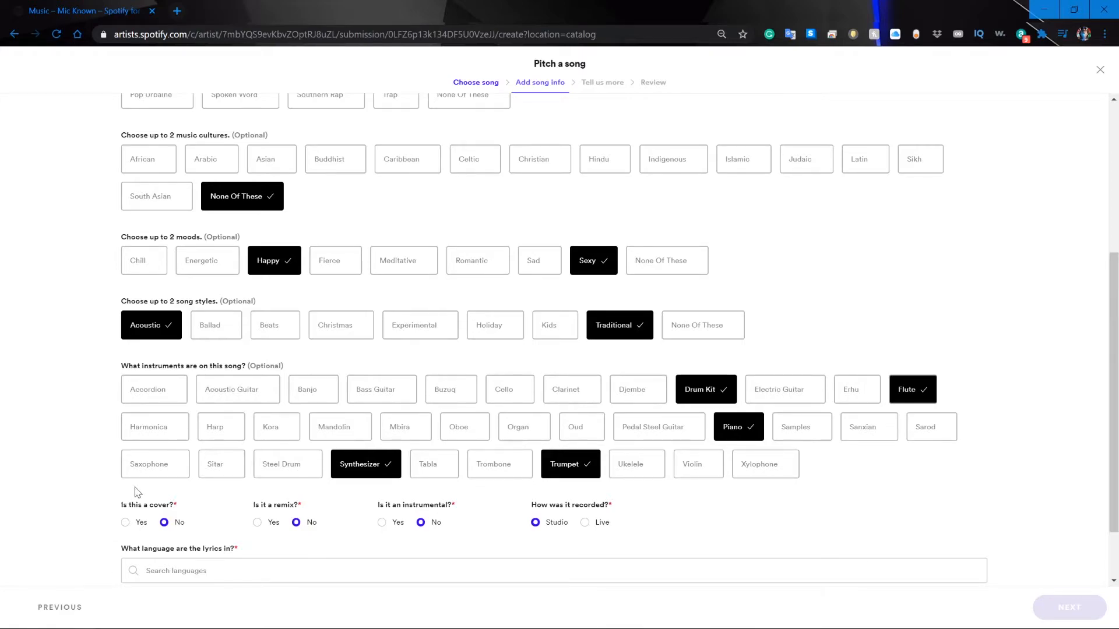
pyautogui.click(149, 465)
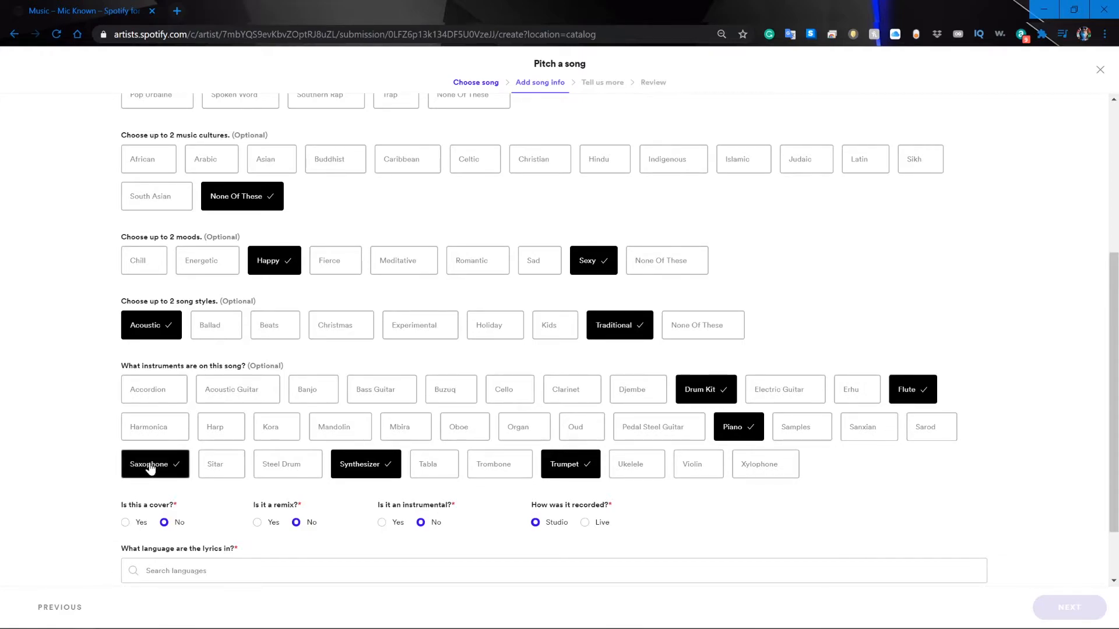
# Set the language of the lyrics to English.
pyautogui.scroll(-2, 813, 521)
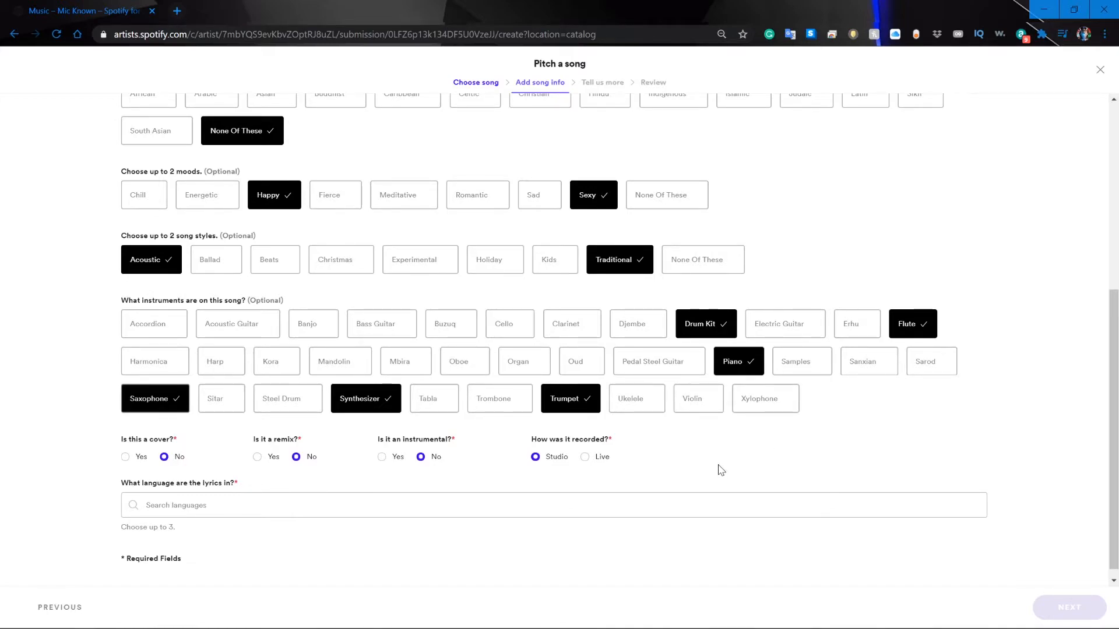
pyautogui.scroll(-1, 506, 490)
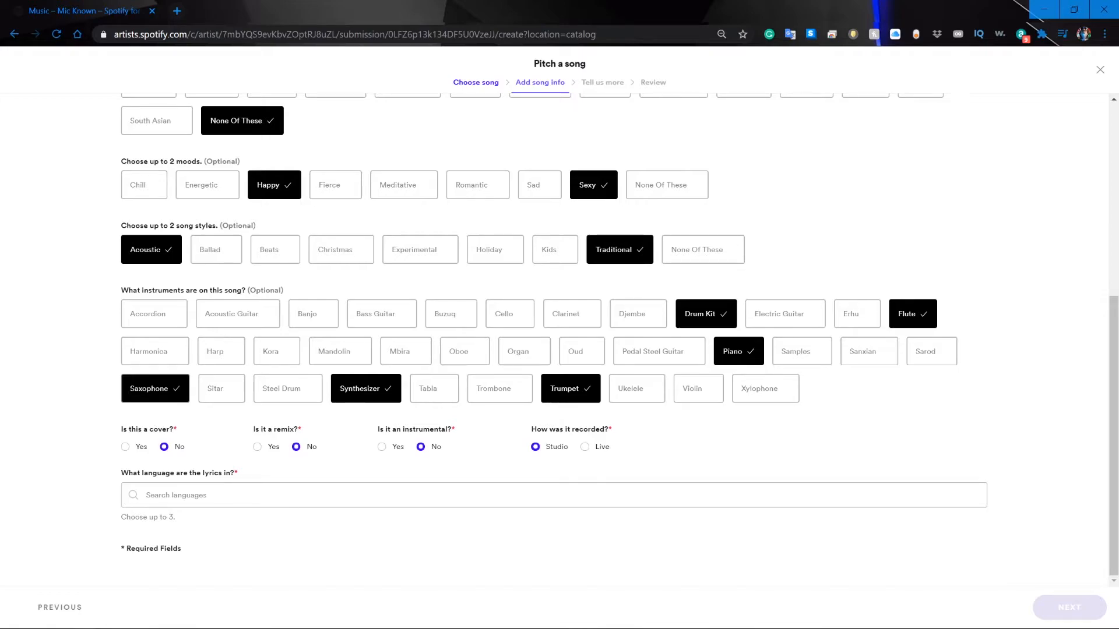
pyautogui.click(177, 495)
pyautogui.write('E')
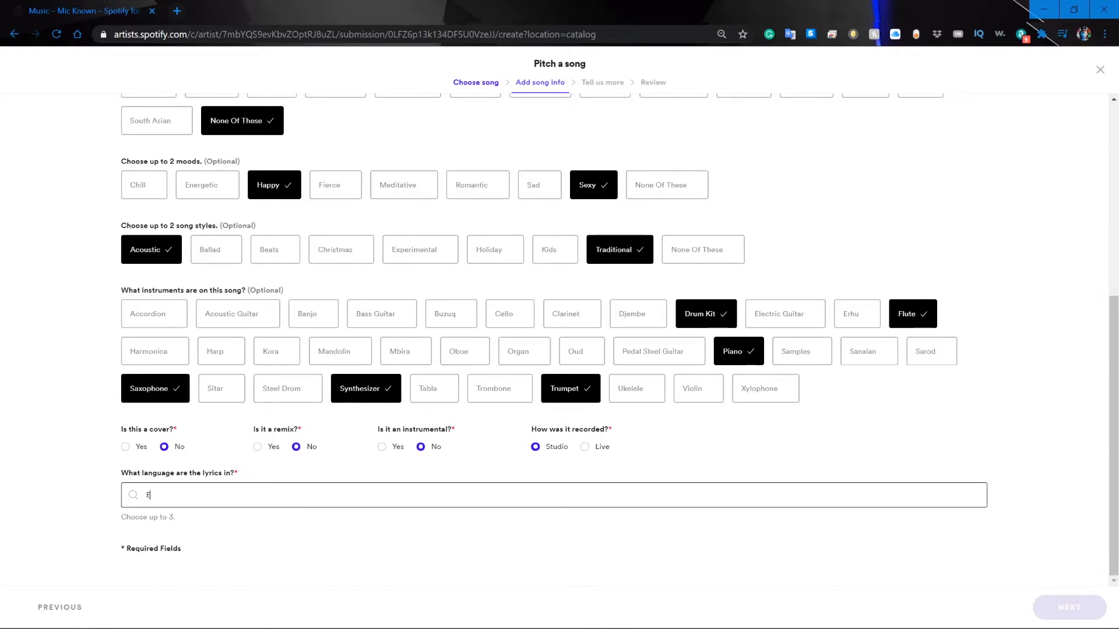
pyautogui.write('ngli')
pyautogui.click(156, 522)
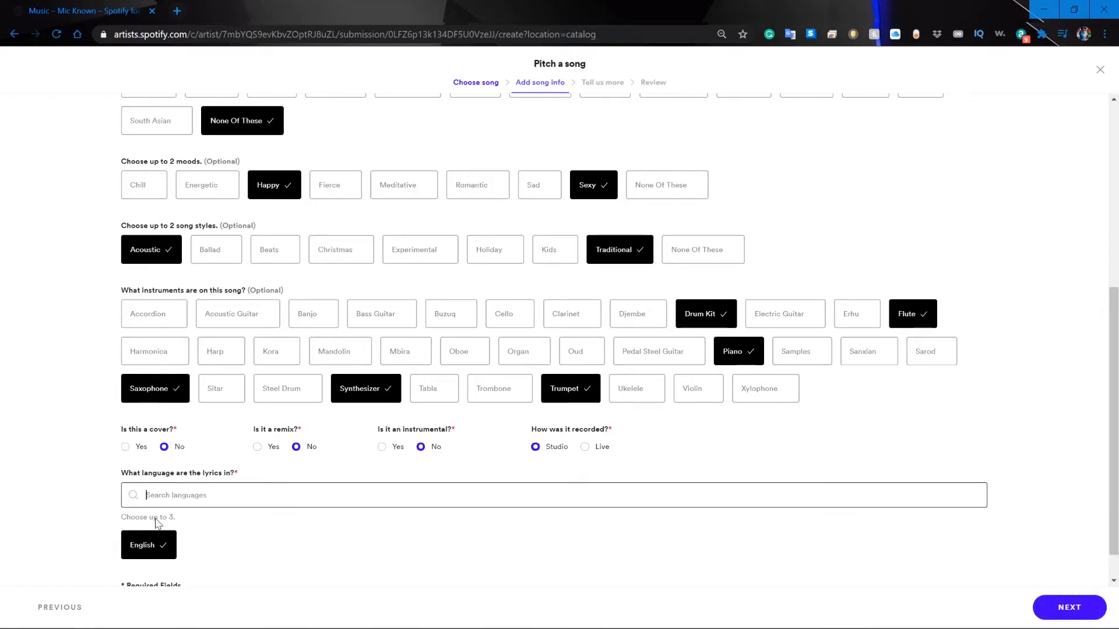
pyautogui.click(74, 457)
# Review the completed song info answers and continue to the artist info stage of the pitch.
pyautogui.scroll(-1, 73, 457)
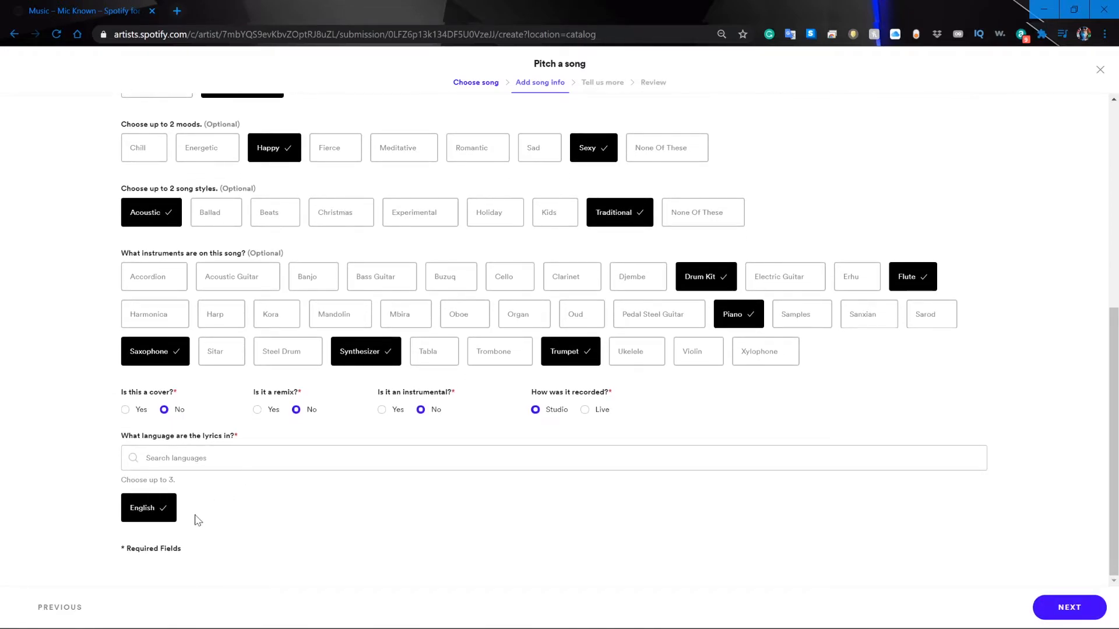
pyautogui.scroll(5, 1066, 452)
pyautogui.scroll(2, 1062, 450)
pyautogui.scroll(-8, 1061, 450)
pyautogui.click(1070, 607)
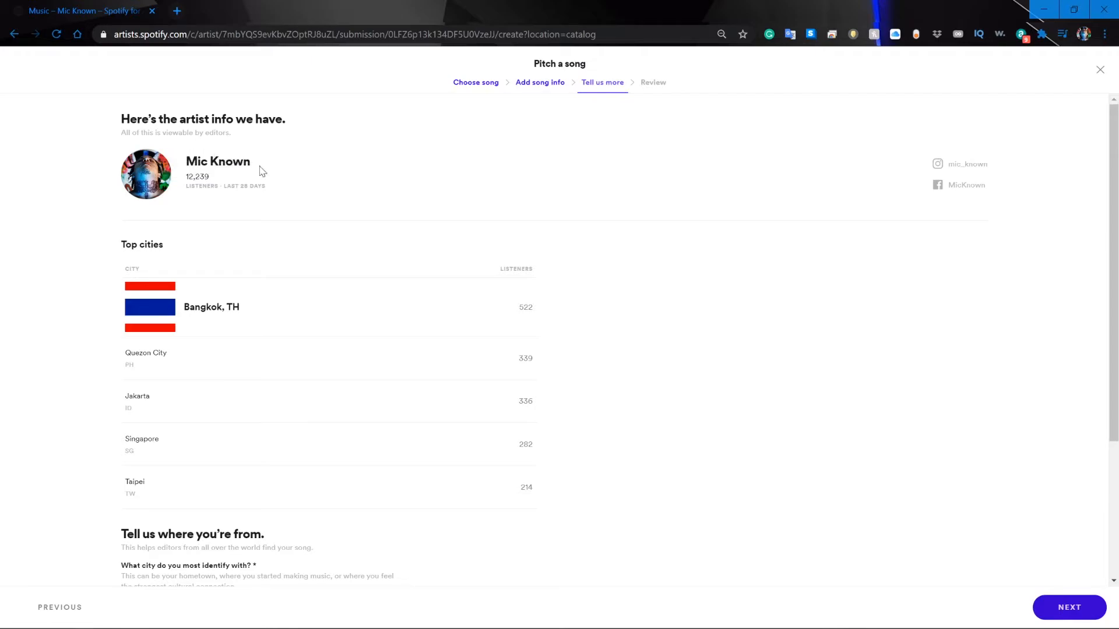
# Describe "Goofy" as a catchy, happy, flirty, non-explicit single with viral potential for movies, TV and radio, covering its target audience and advertising plans.
pyautogui.scroll(-1, 293, 254)
pyautogui.scroll(-3, 292, 254)
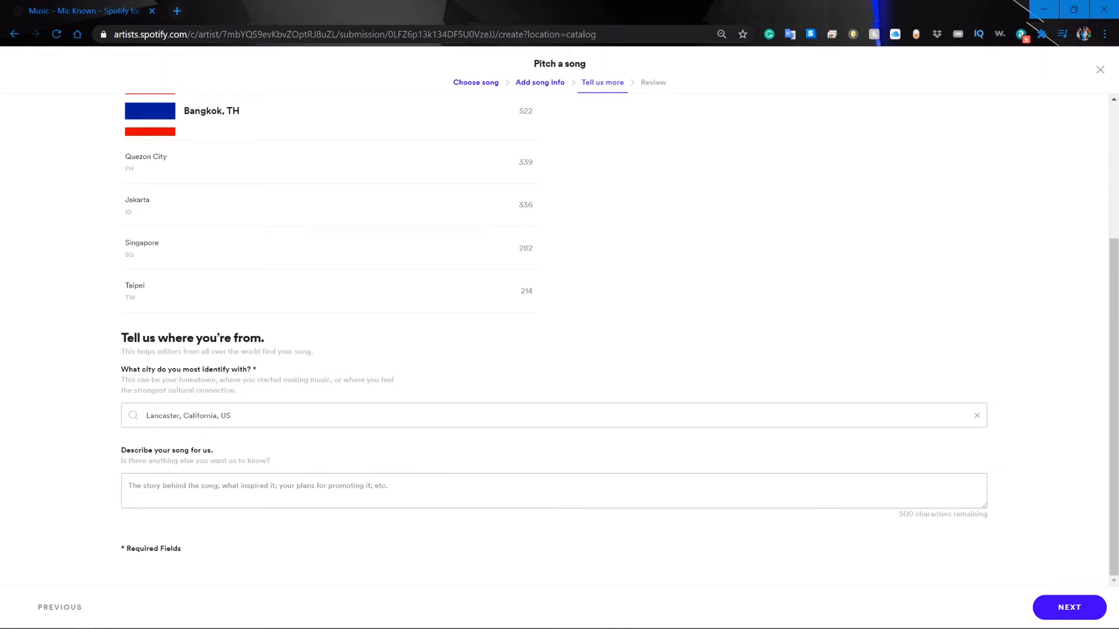
pyautogui.click(257, 489)
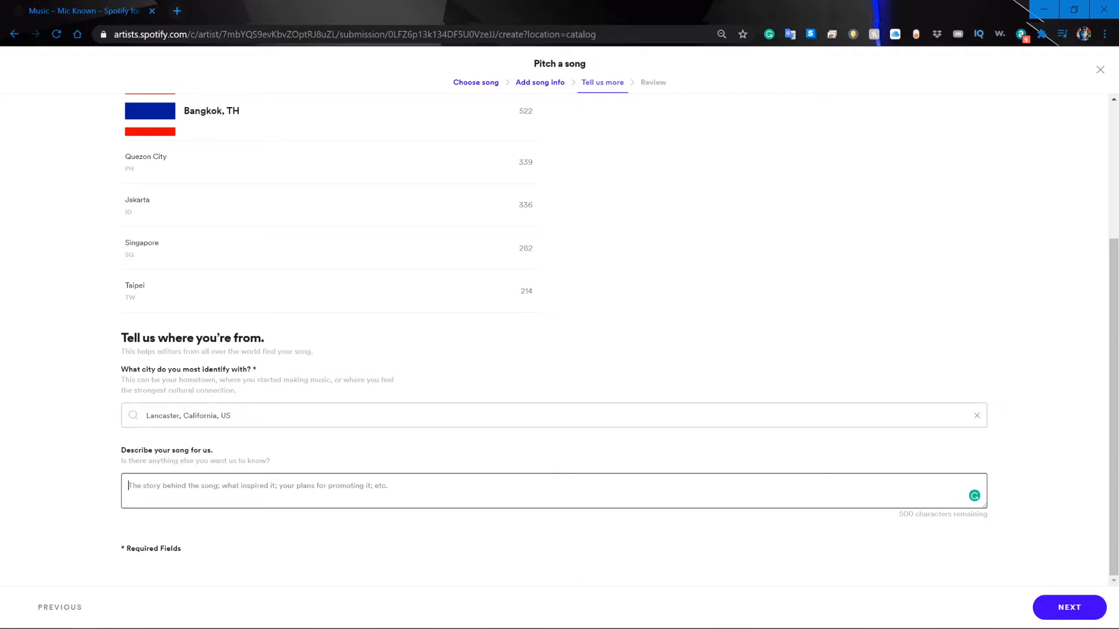
pyautogui.write('My New Single "Goofy" is intended for the masses.')
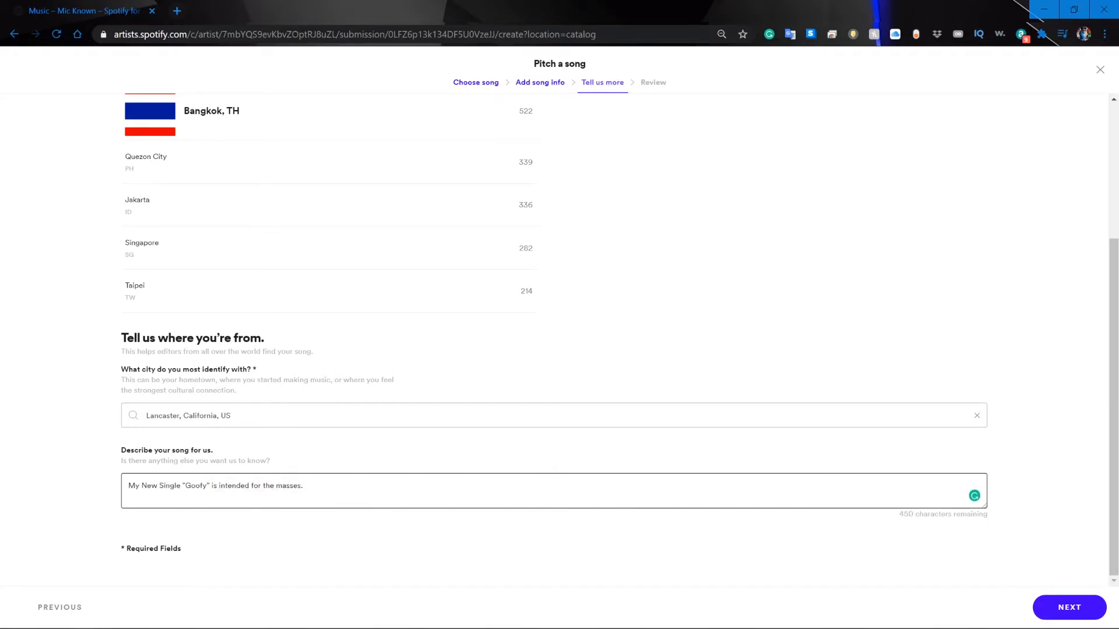
pyautogui.write(' Has a very catchy jingle and a happy flirty vibe all while being non-explicit. This song has ')
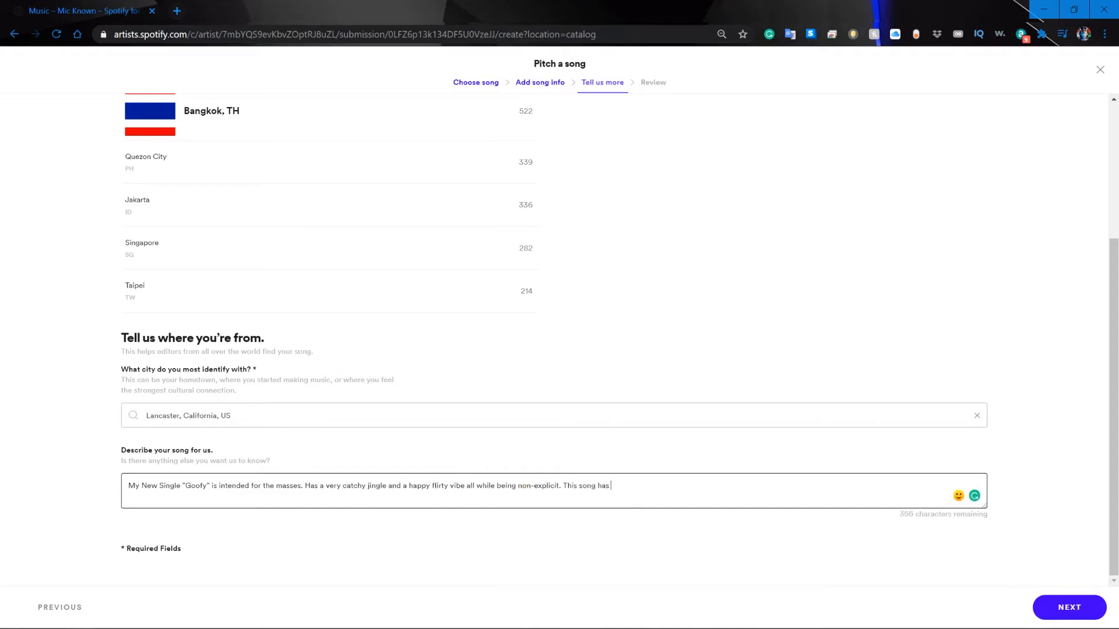
pyautogui.write('viral potential and is certainly ready to be placed withi')
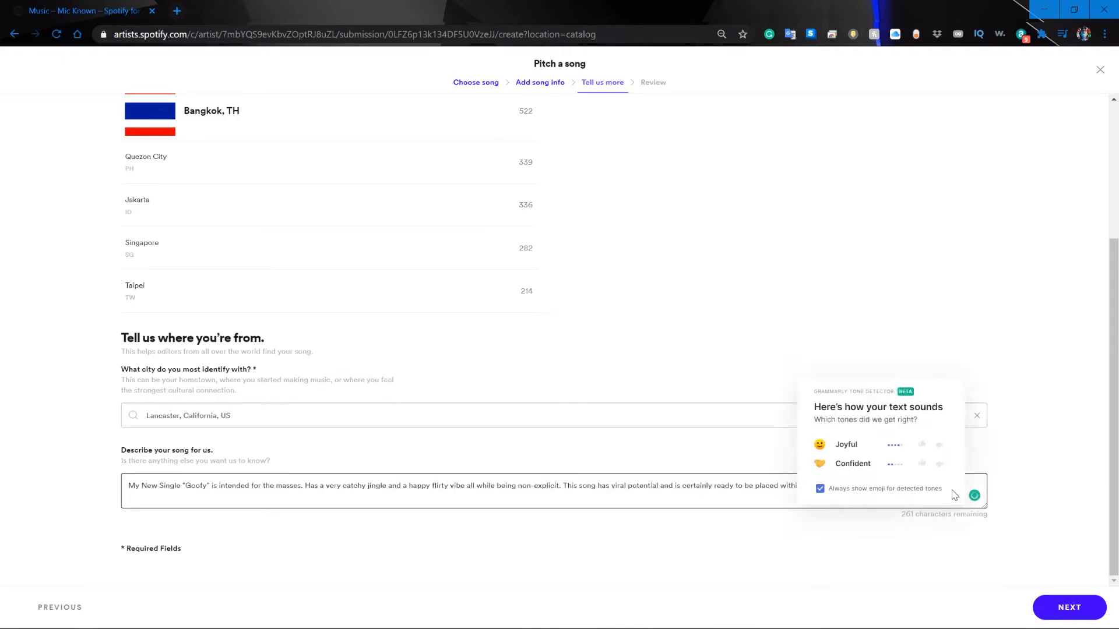
pyautogui.write('n movies, tv show, and broadcast radio and is made for people from all over the world. I aim to best please my female audience with')
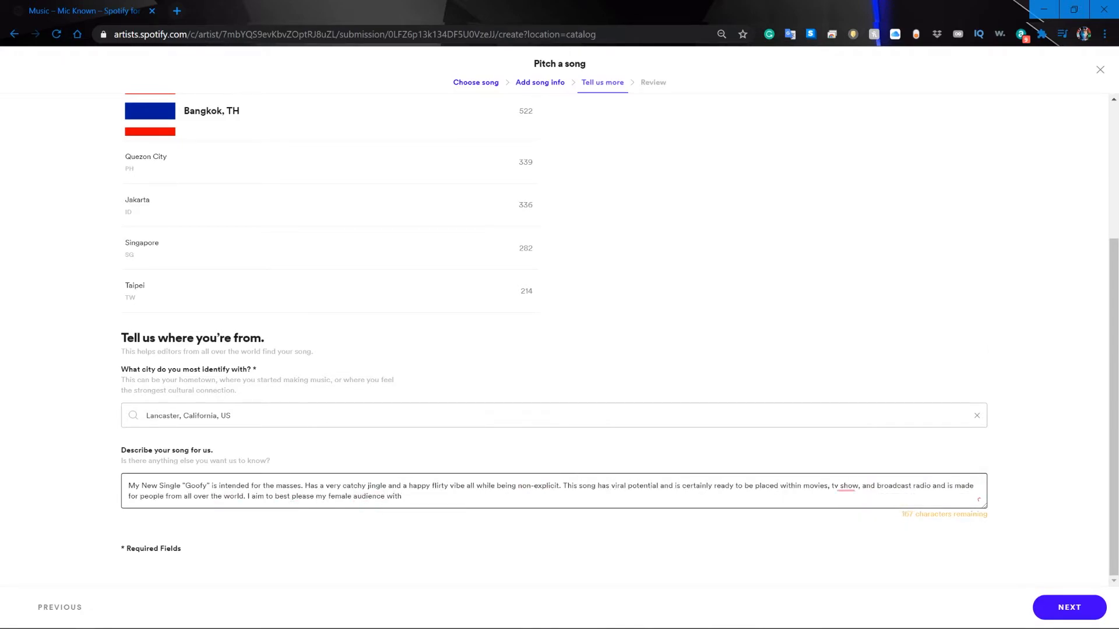
pyautogui.write(' males following suit . I do run advertisments on all of my content from social media to new album and single releases as well as music vidoes')
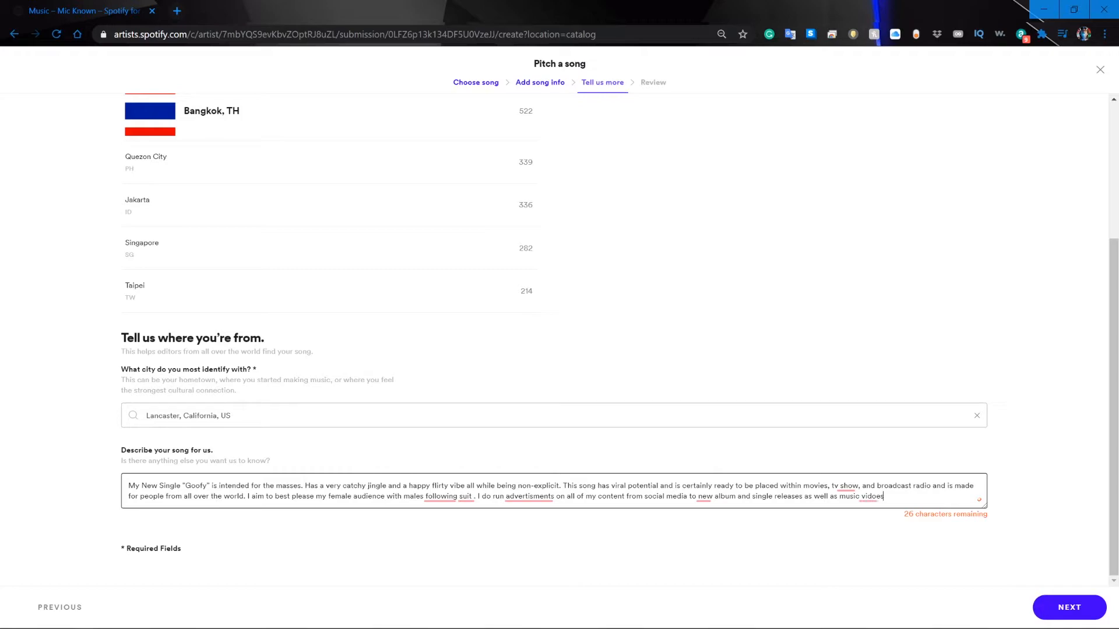
# Edit the song description to read "music videos", "It has a very catchy jingle", "tv shows" and "broadcast radio stations".
pyautogui.press('BackSpace')
pyautogui.press('BackSpace')
pyautogui.write('es')
pyautogui.click(305, 486)
pyautogui.write('It h')
pyautogui.press('Delete')
pyautogui.click(864, 486)
pyautogui.write('s')
pyautogui.click(936, 486)
pyautogui.write('stations')
pyautogui.press('BackSpace')
# Correct the description to "following suit.", "advertisements" and "the new album", and end it with "Enjoy!".
pyautogui.click(556, 520)
pyautogui.click(737, 520)
pyautogui.click(916, 520)
pyautogui.write('. I hop')
pyautogui.press('BackSpace')
pyautogui.press('BackSpace')
pyautogui.press('BackSpace')
pyautogui.press('BackSpace')
pyautogui.press('BackSpace')
pyautogui.press('BackSpace')
pyautogui.write('Enjoy!')
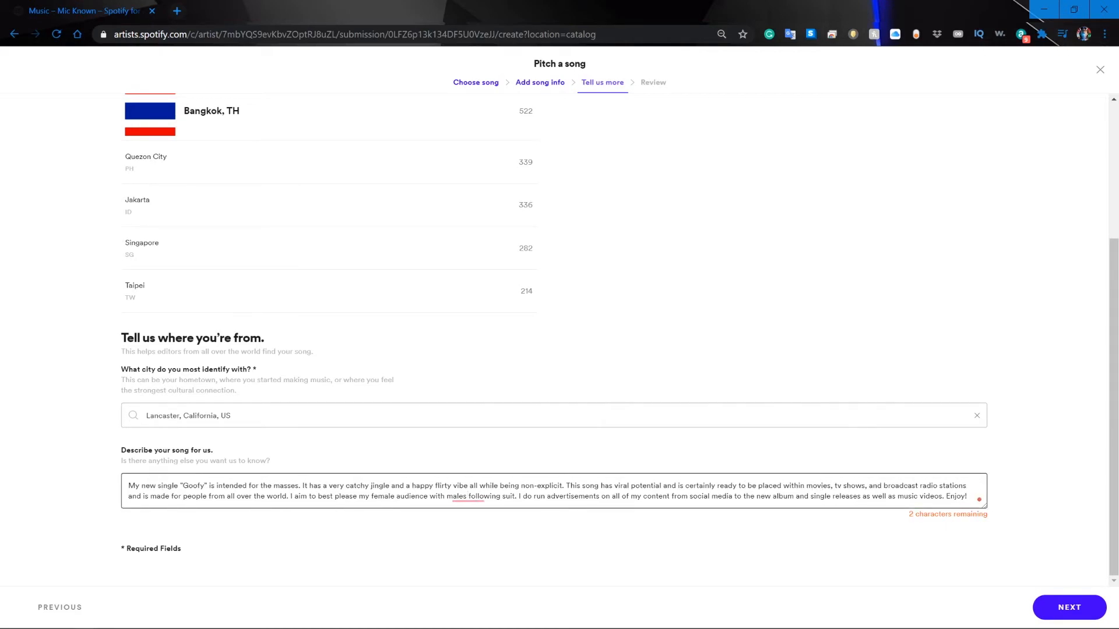
# Change "New Single" to lowercase "new single" in the description and remove "the" before "new album".
pyautogui.press('BackSpace')
pyautogui.press('BackSpace')
pyautogui.press('BackSpace')
pyautogui.press('BackSpace')
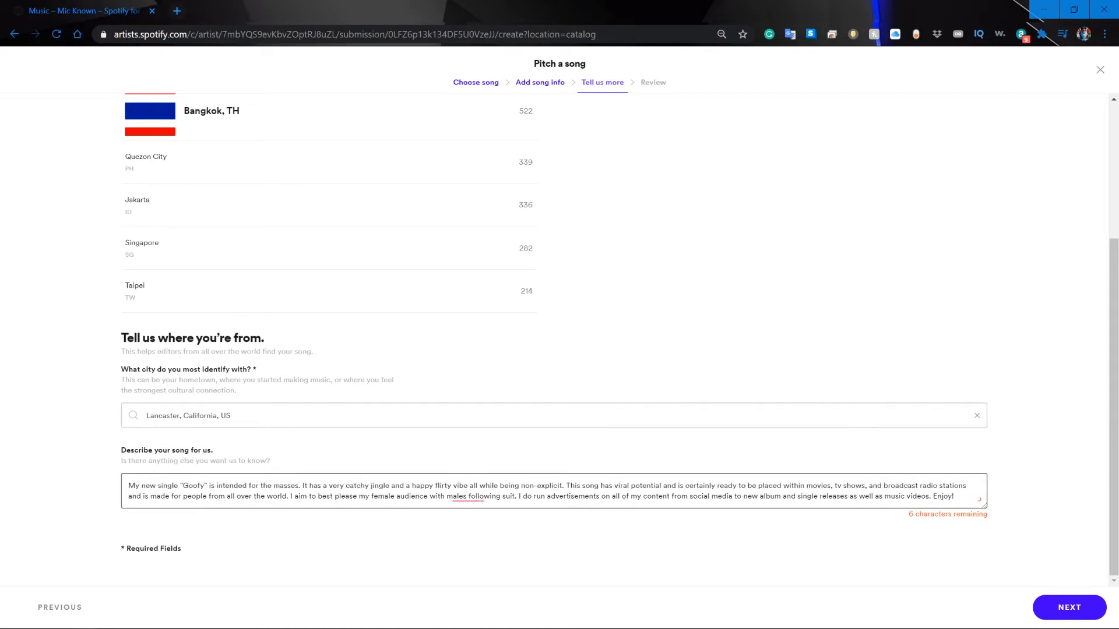
# Finish the song description and continue to the review stage of the pitch.
pyautogui.click(752, 565)
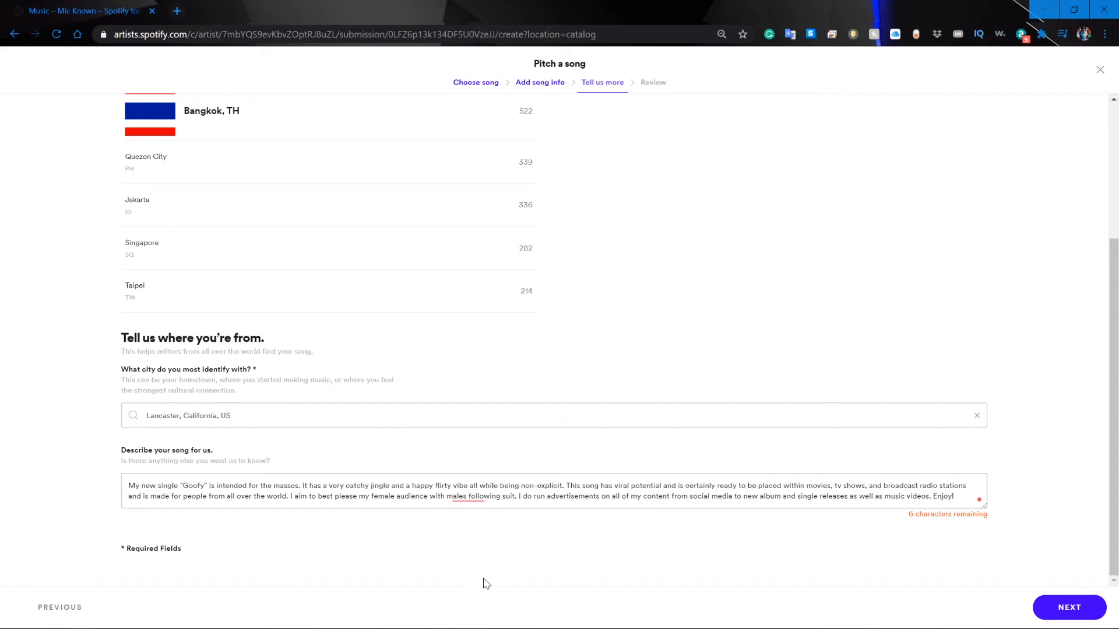
pyautogui.scroll(2, 417, 581)
pyautogui.scroll(-2, 417, 581)
pyautogui.click(1068, 607)
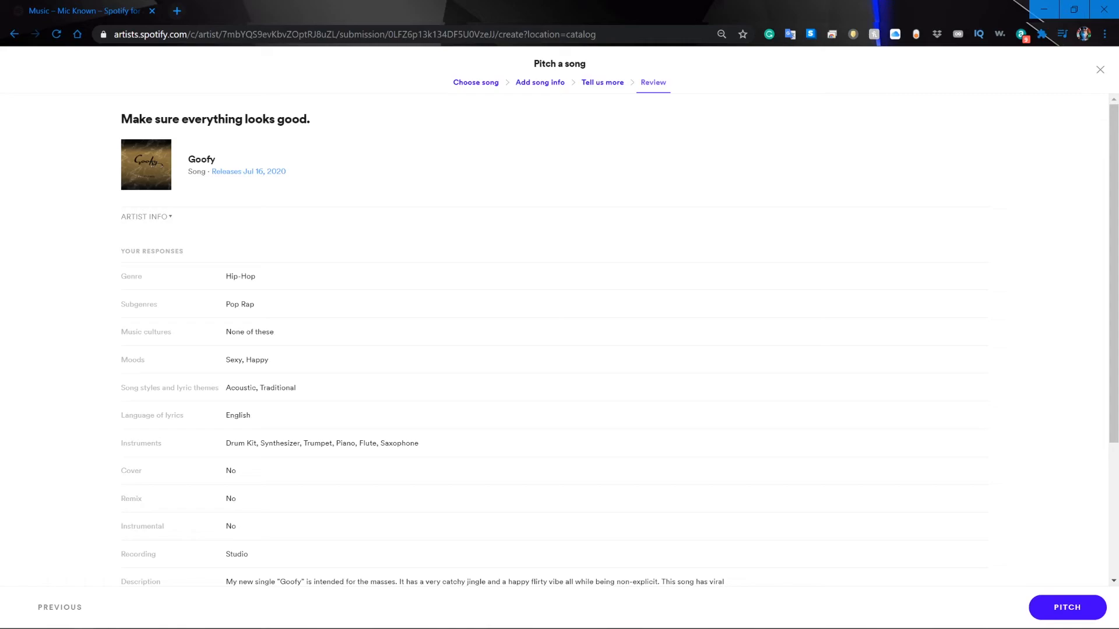
# Expand the artist info in the review to check the artist's listeners and top cities, and collapse it again.
pyautogui.click(155, 218)
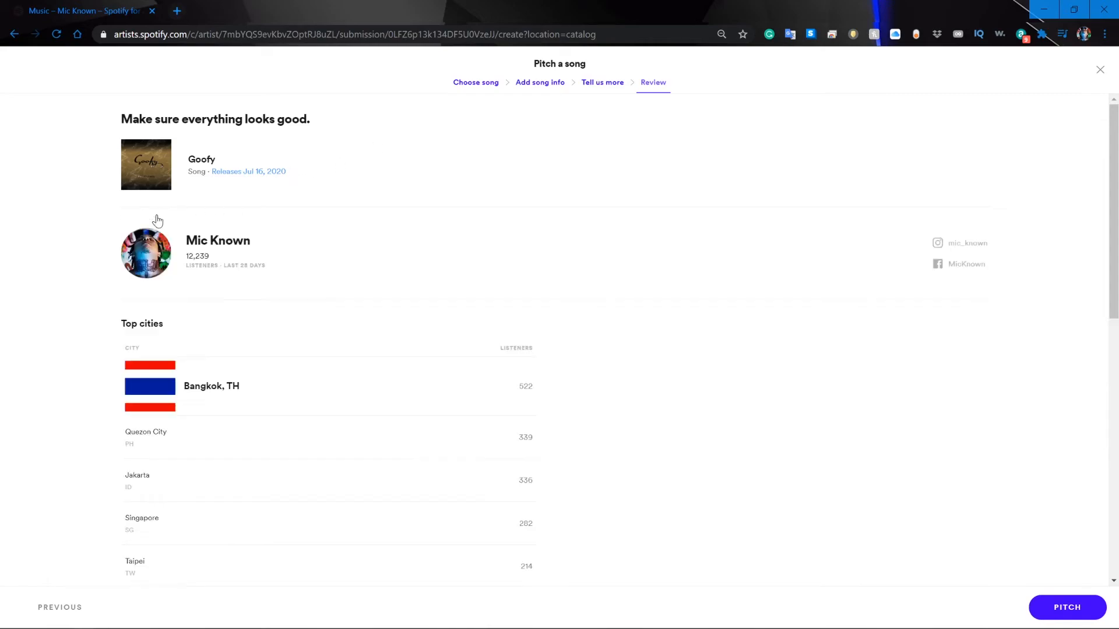
pyautogui.scroll(-5, 819, 262)
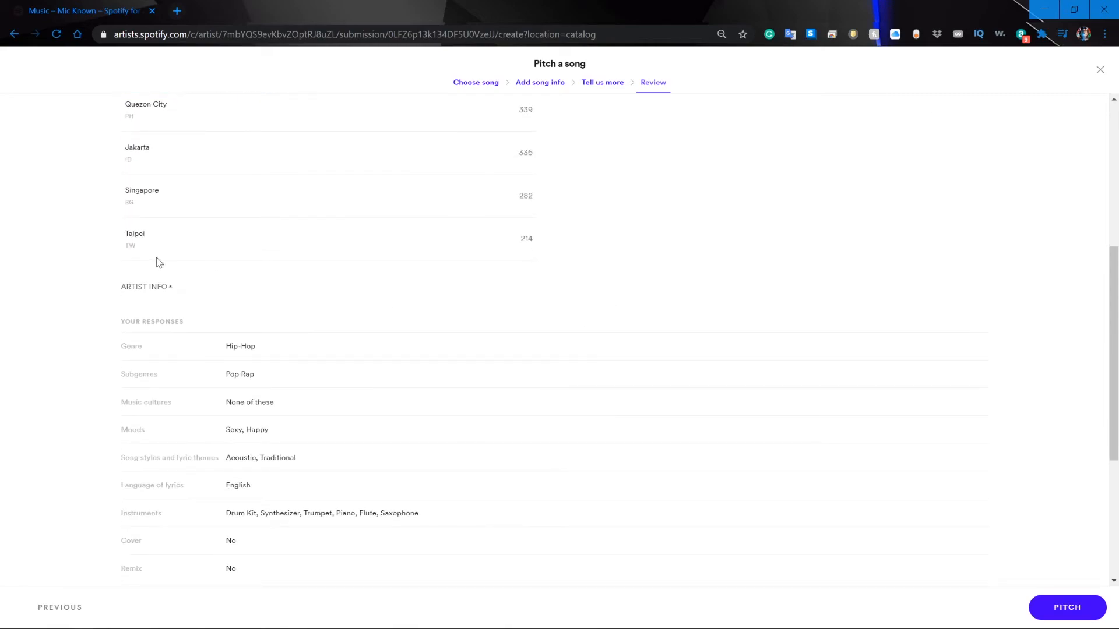
pyautogui.click(146, 288)
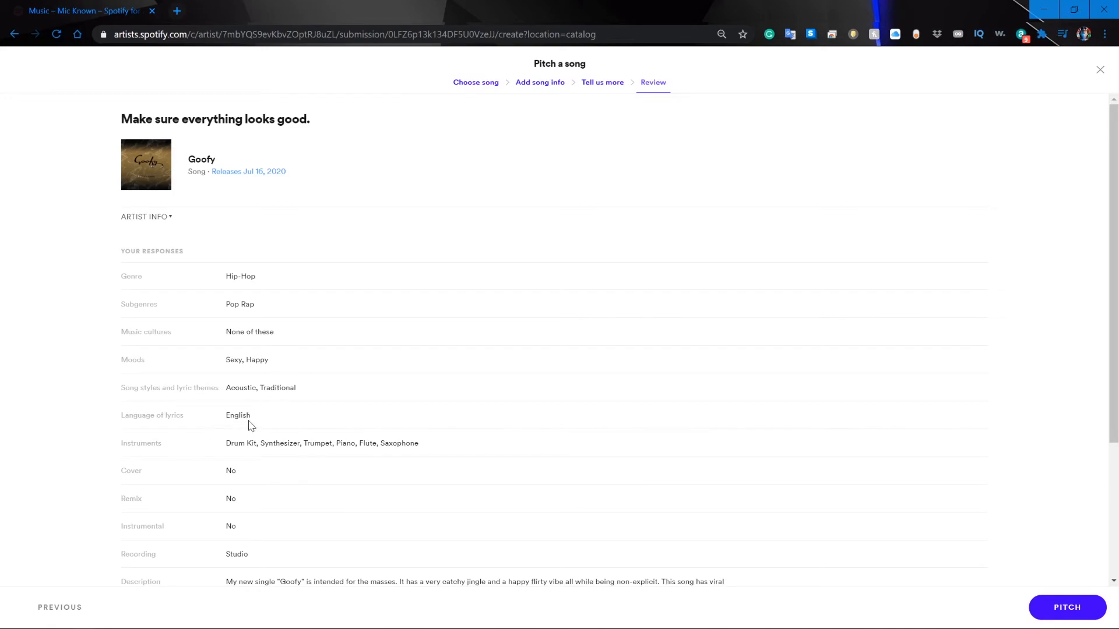
# Check the remaining pitch responses, submit the pitch for "Goofy" and return to the upcoming music list.
pyautogui.scroll(-2, 251, 410)
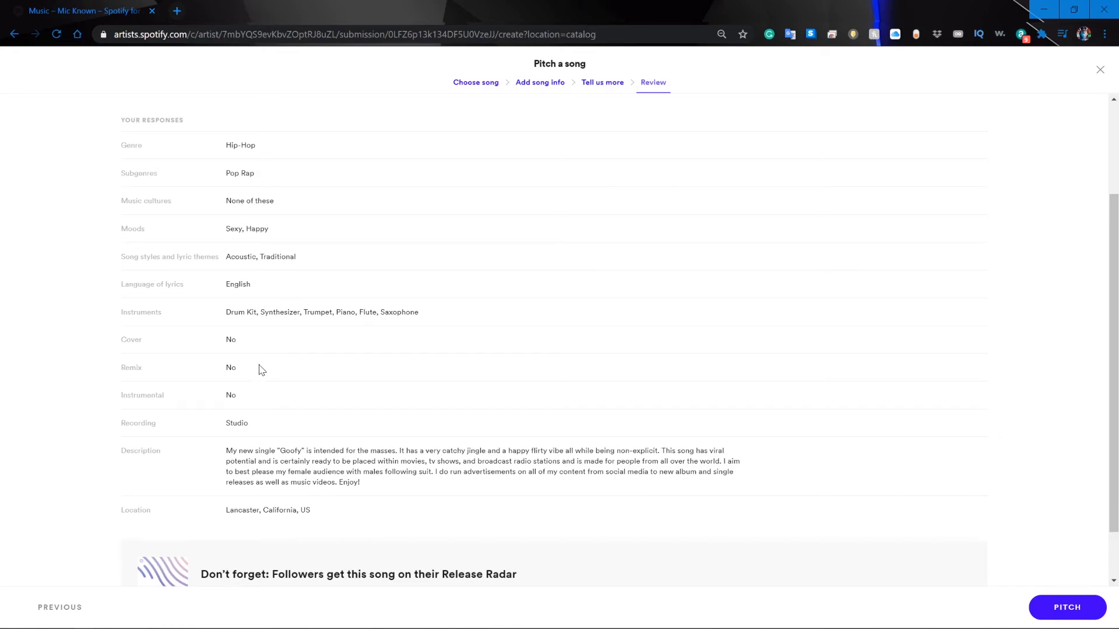
pyautogui.scroll(-1, 262, 370)
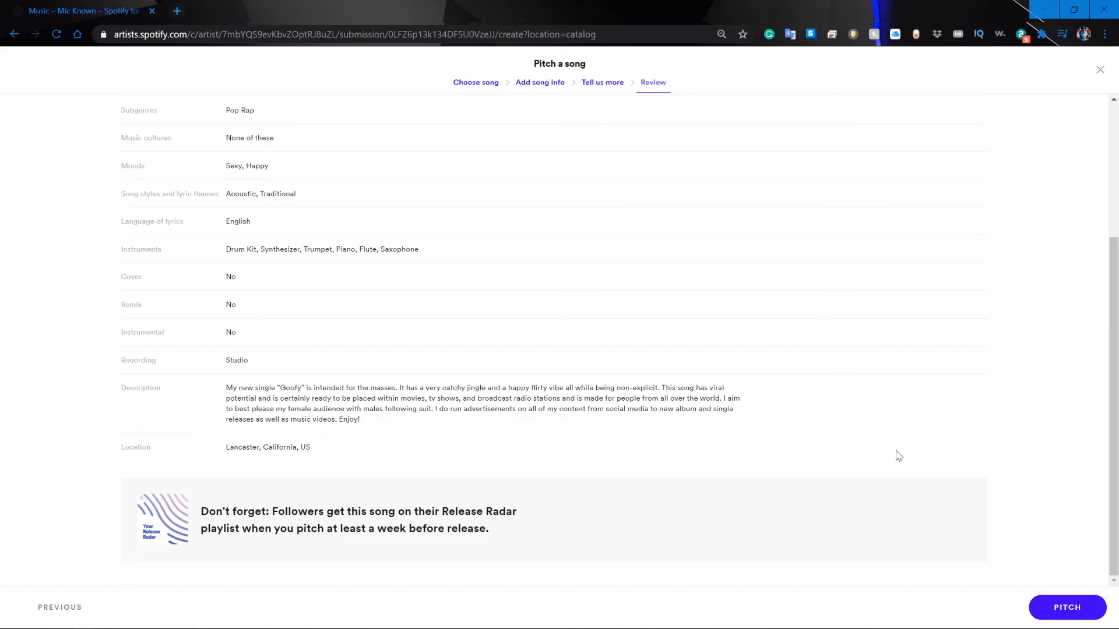
pyautogui.click(1054, 614)
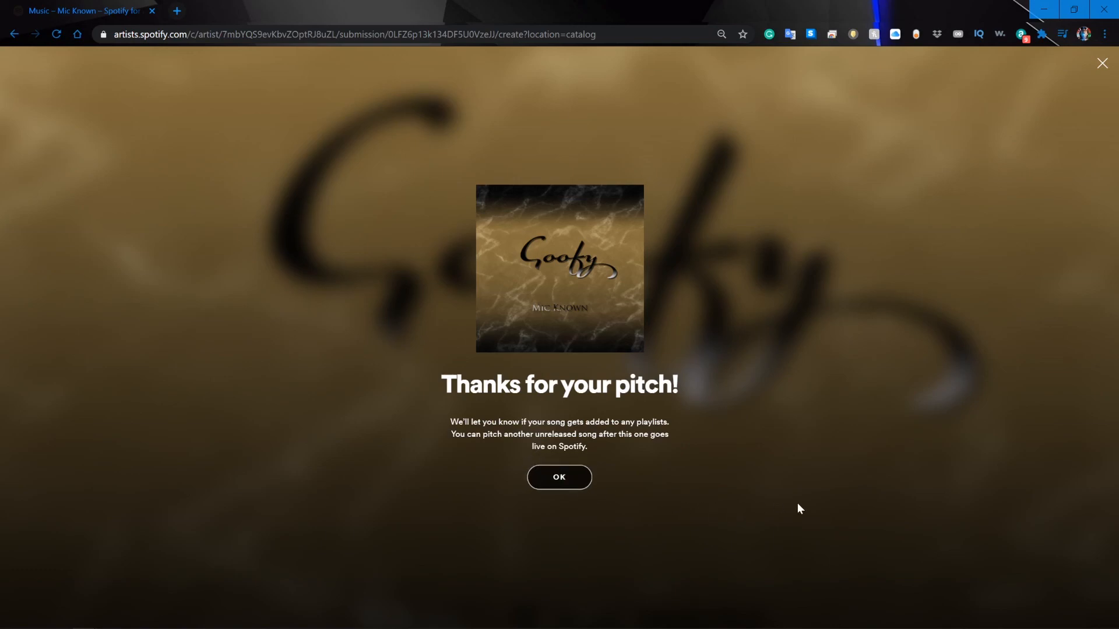
pyautogui.click(561, 484)
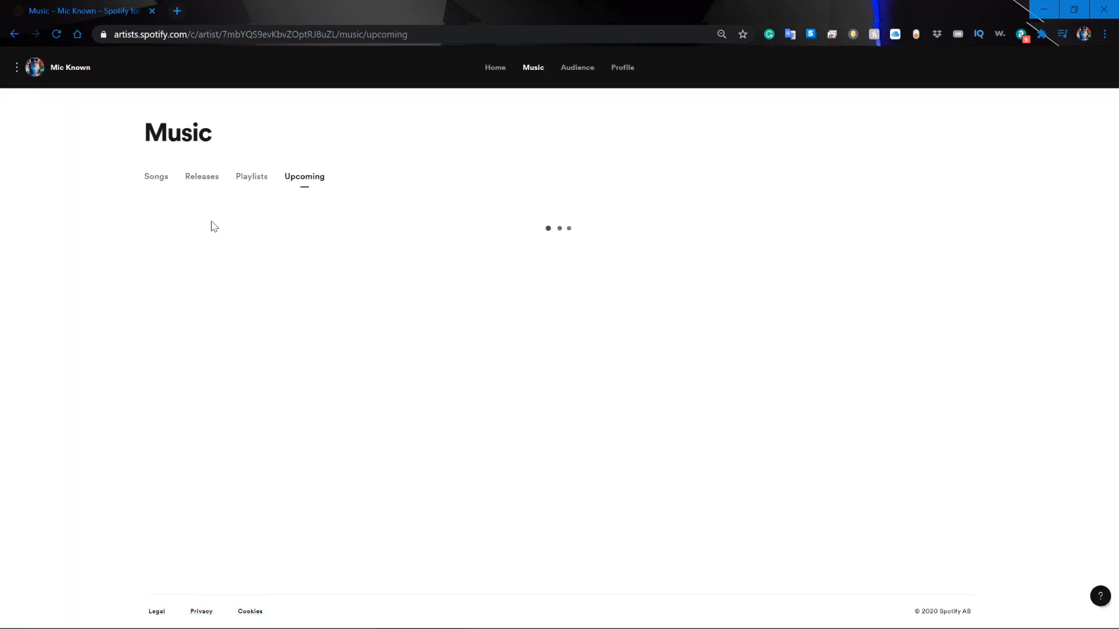